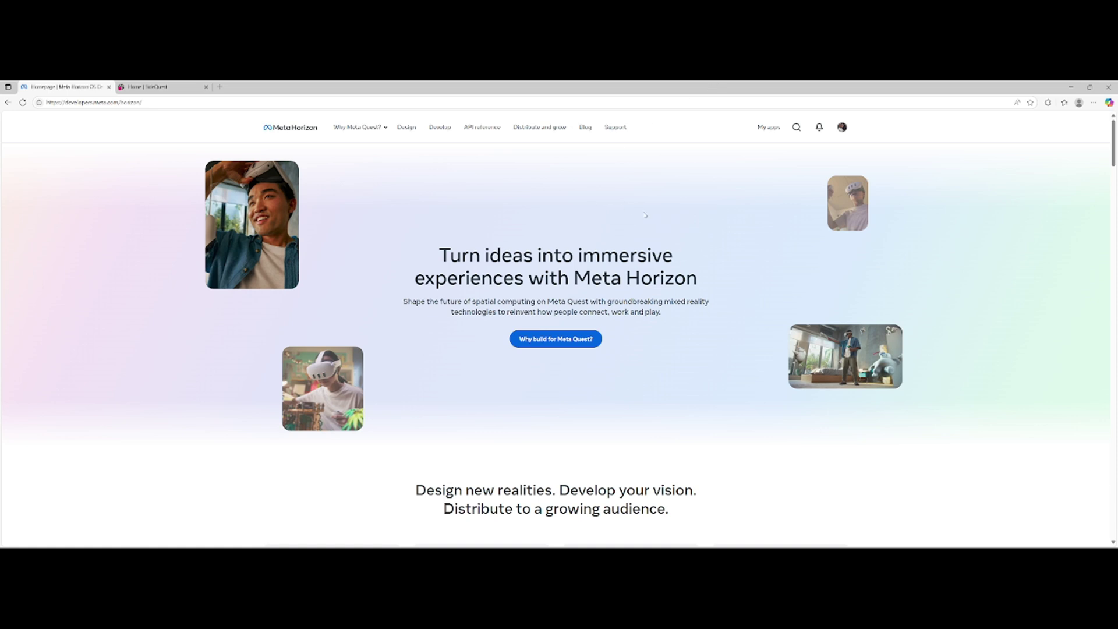
- Switch to the SideQuest home page and scroll through its featured game rows
{"action": "scroll", "coordinate": [644, 214], "scroll_direction": "down", "scroll_amount": 2}
{"action": "scroll", "coordinate": [644, 257], "scroll_direction": "down", "scroll_amount": 3}
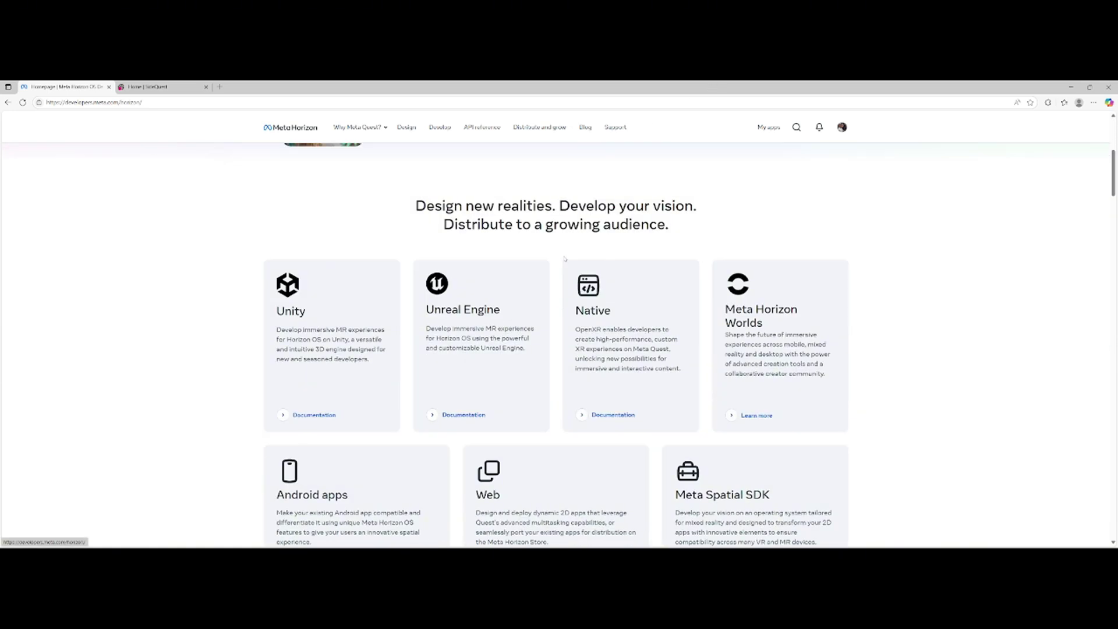
{"action": "scroll", "coordinate": [564, 258], "scroll_direction": "up", "scroll_amount": 5}
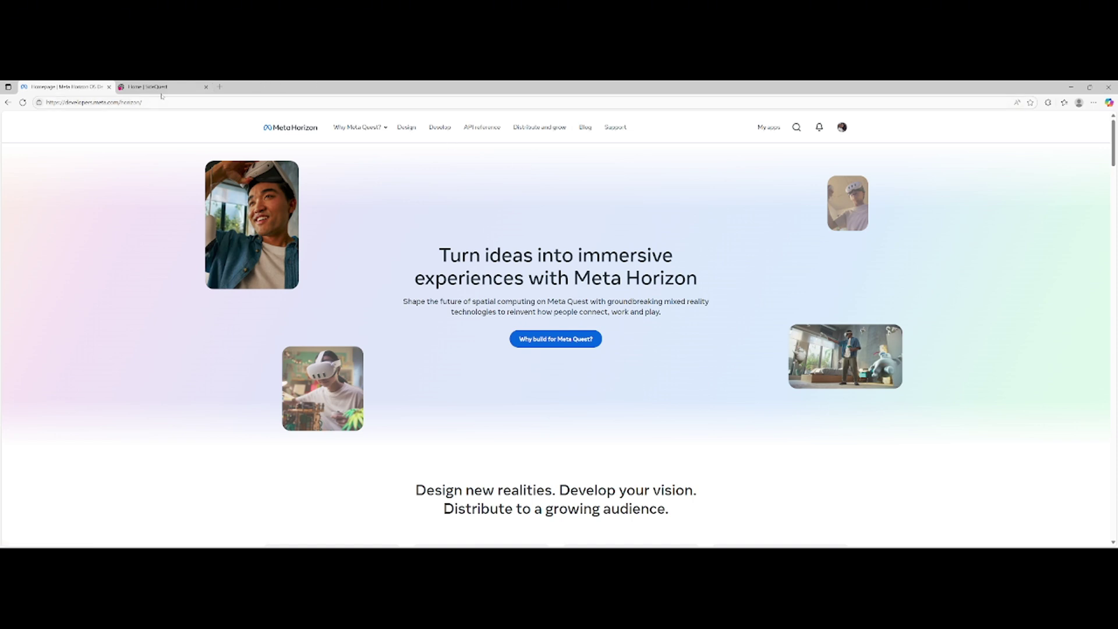
{"action": "left_click", "coordinate": [156, 87]}
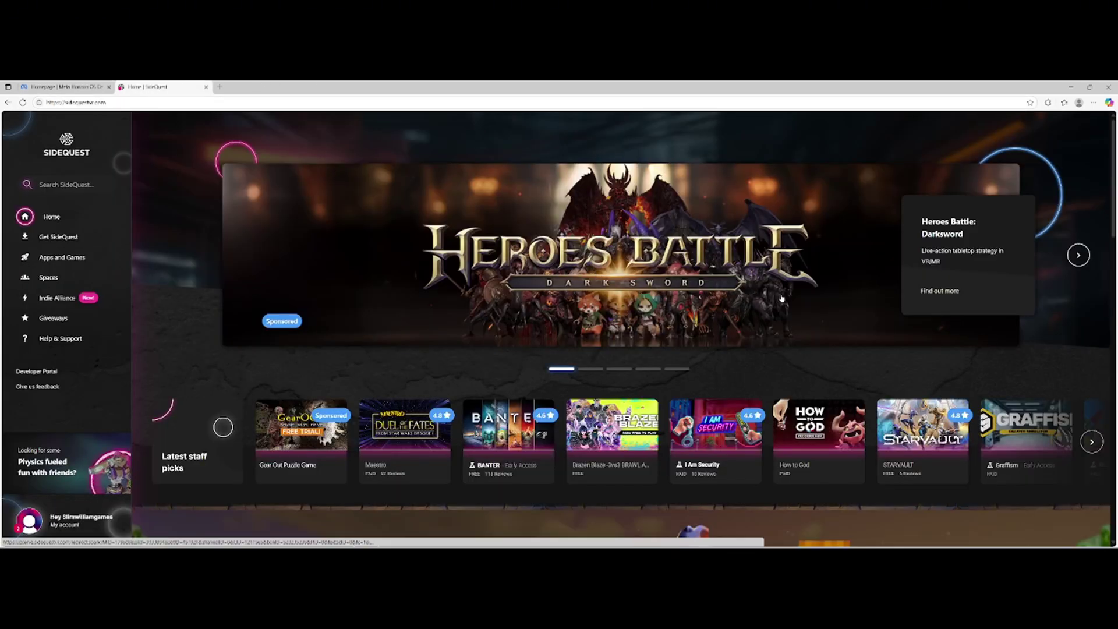
{"action": "scroll", "coordinate": [844, 292], "scroll_direction": "down", "scroll_amount": 2}
{"action": "scroll", "coordinate": [847, 288], "scroll_direction": "down", "scroll_amount": 2}
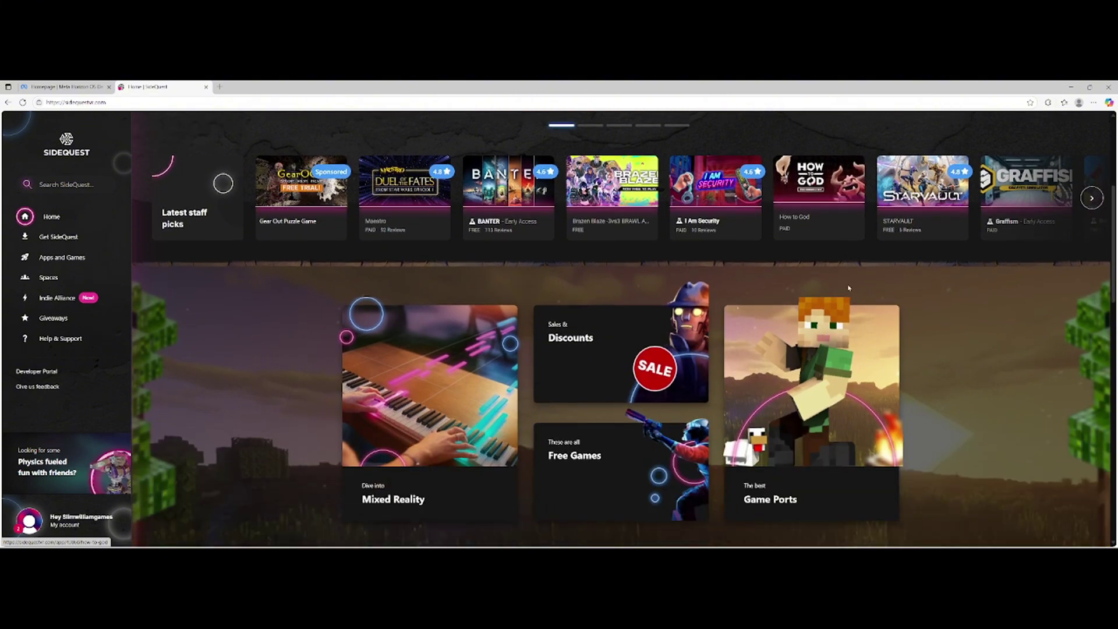
{"action": "scroll", "coordinate": [850, 286], "scroll_direction": "down", "scroll_amount": 1}
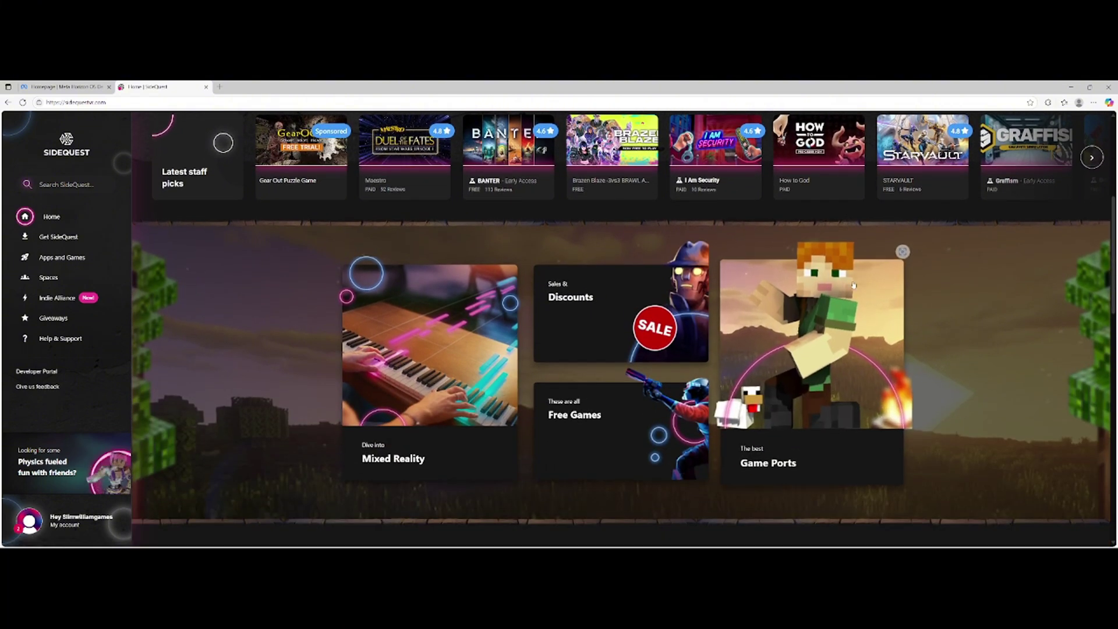
{"action": "scroll", "coordinate": [854, 284], "scroll_direction": "up", "scroll_amount": 4}
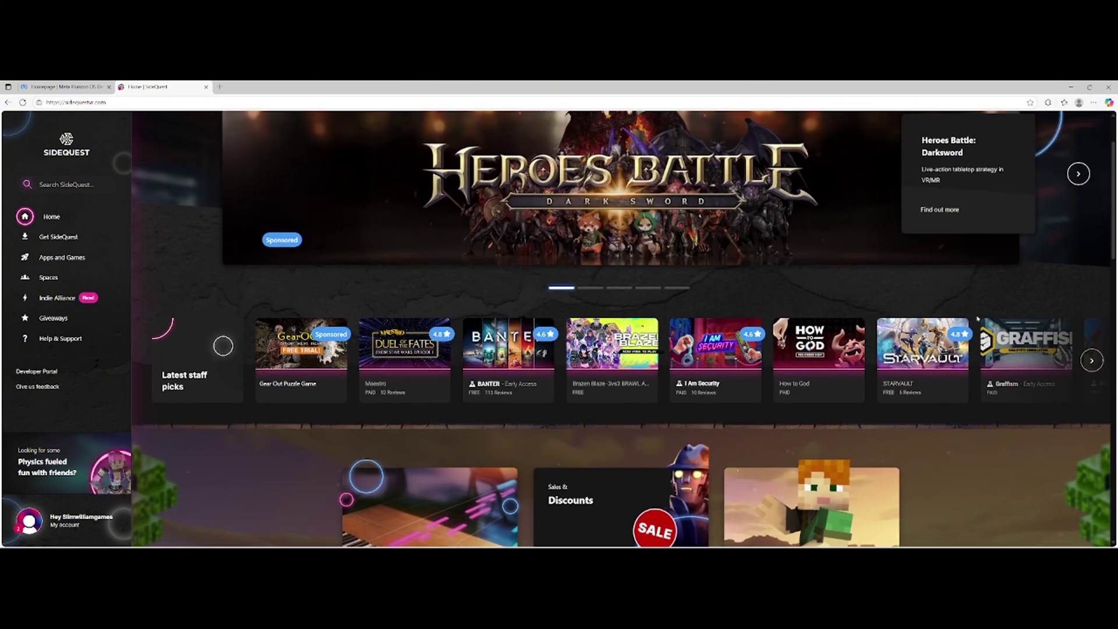
- Page the staff picks row to its end, then advance the SideQuest-exclusive games row
{"action": "left_click", "coordinate": [1090, 359]}
{"action": "left_click", "coordinate": [1087, 363]}
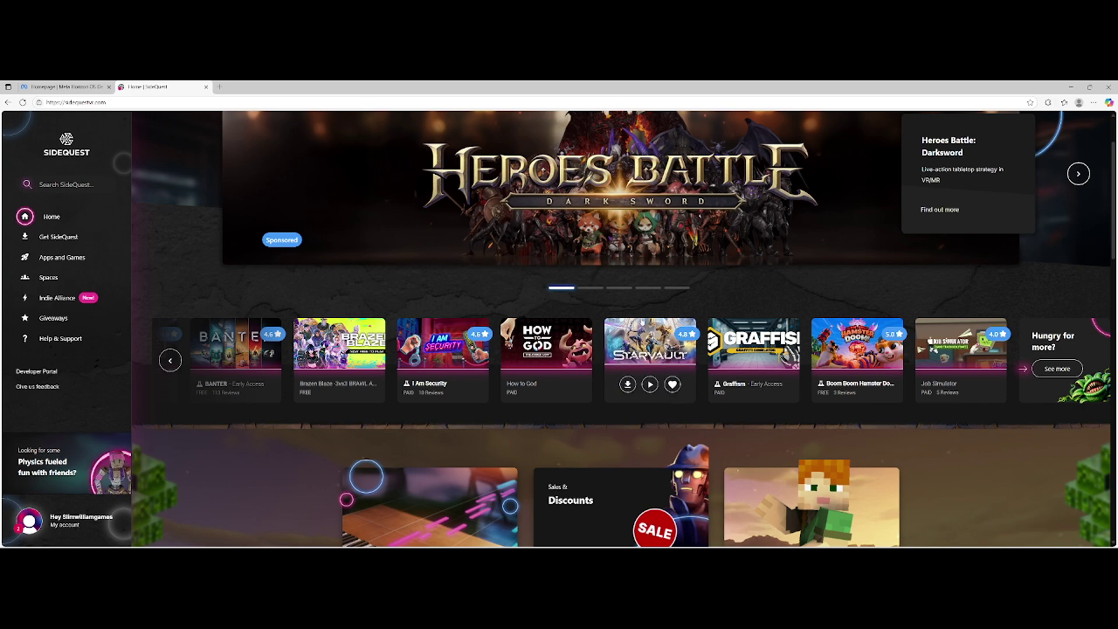
{"action": "scroll", "coordinate": [586, 300], "scroll_direction": "down", "scroll_amount": 8}
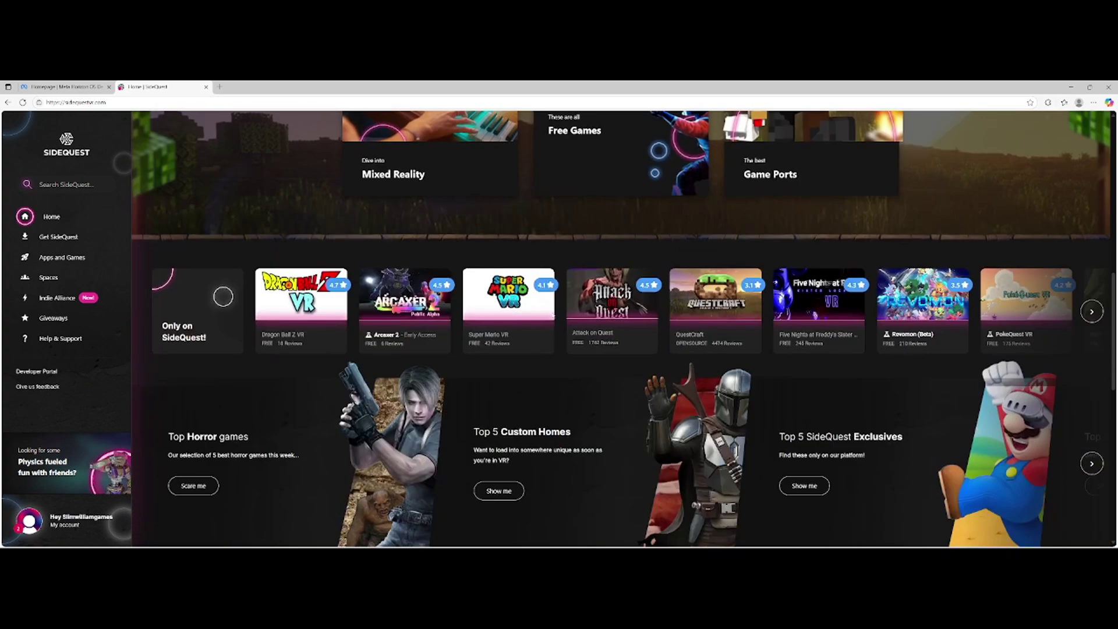
{"action": "mouse_move", "coordinate": [527, 306]}
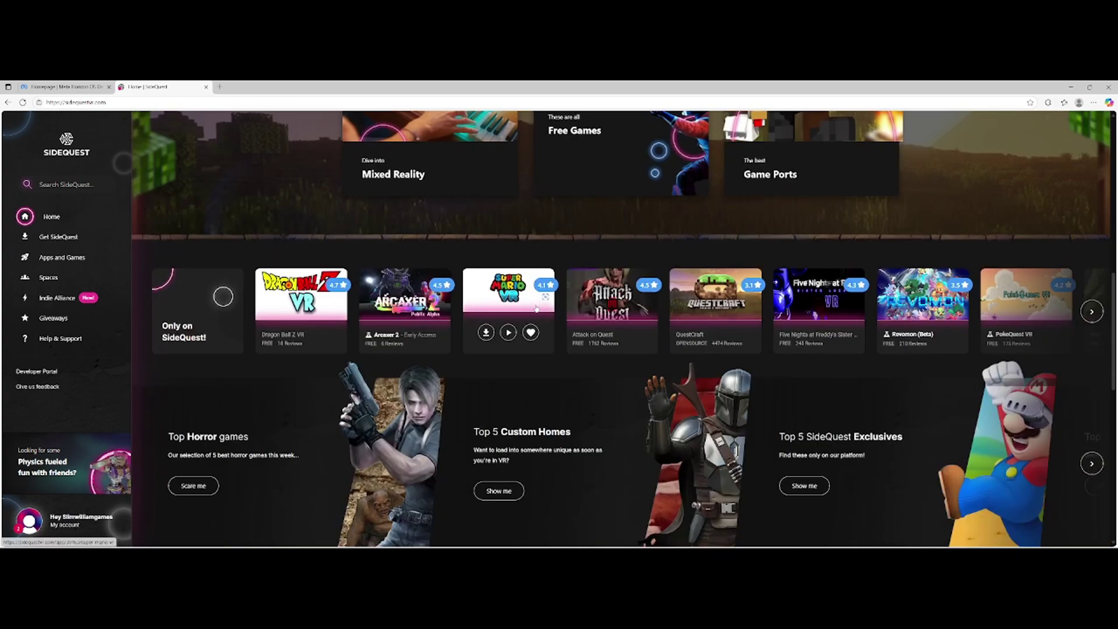
{"action": "left_click", "coordinate": [1092, 312]}
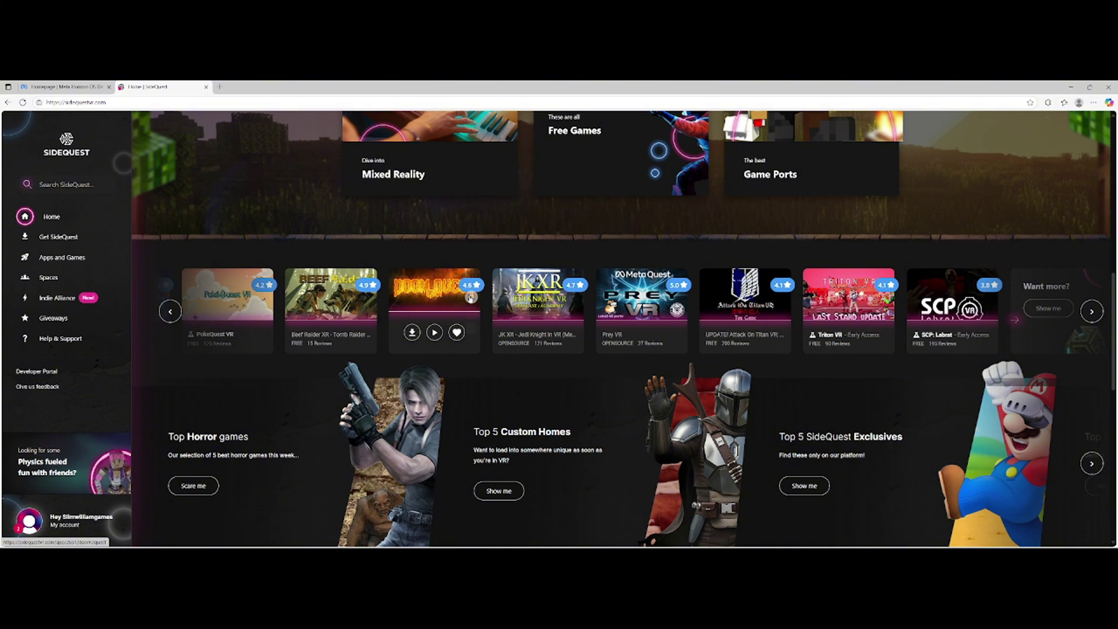
- Scroll further down the SideQuest home page and back up to the top
{"action": "scroll", "coordinate": [462, 305], "scroll_direction": "down", "scroll_amount": 3}
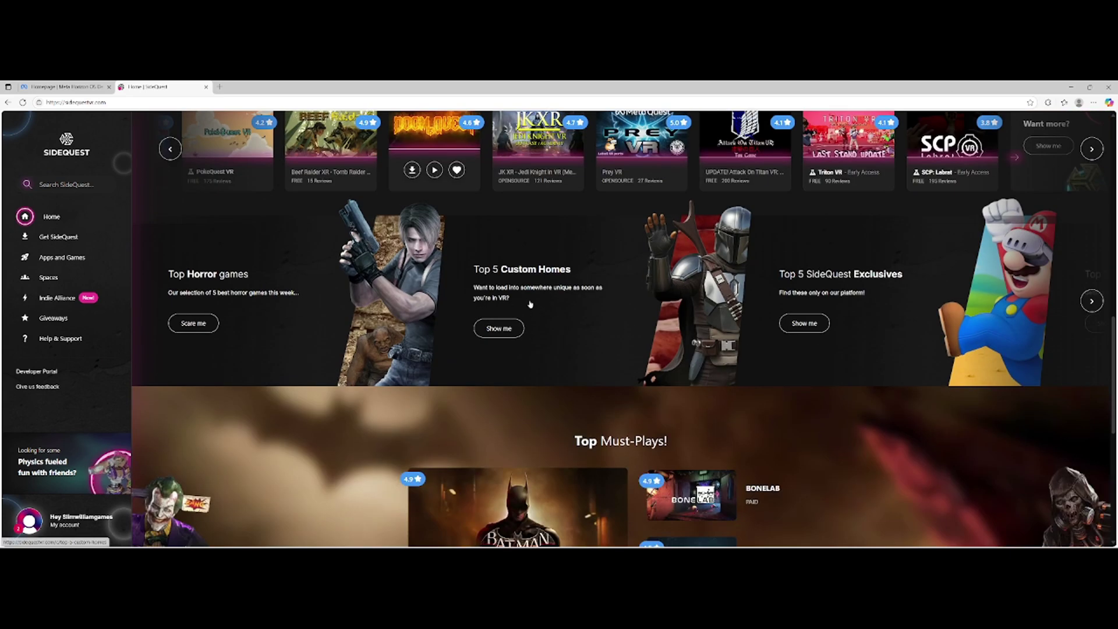
{"action": "scroll", "coordinate": [557, 311], "scroll_direction": "down", "scroll_amount": 4}
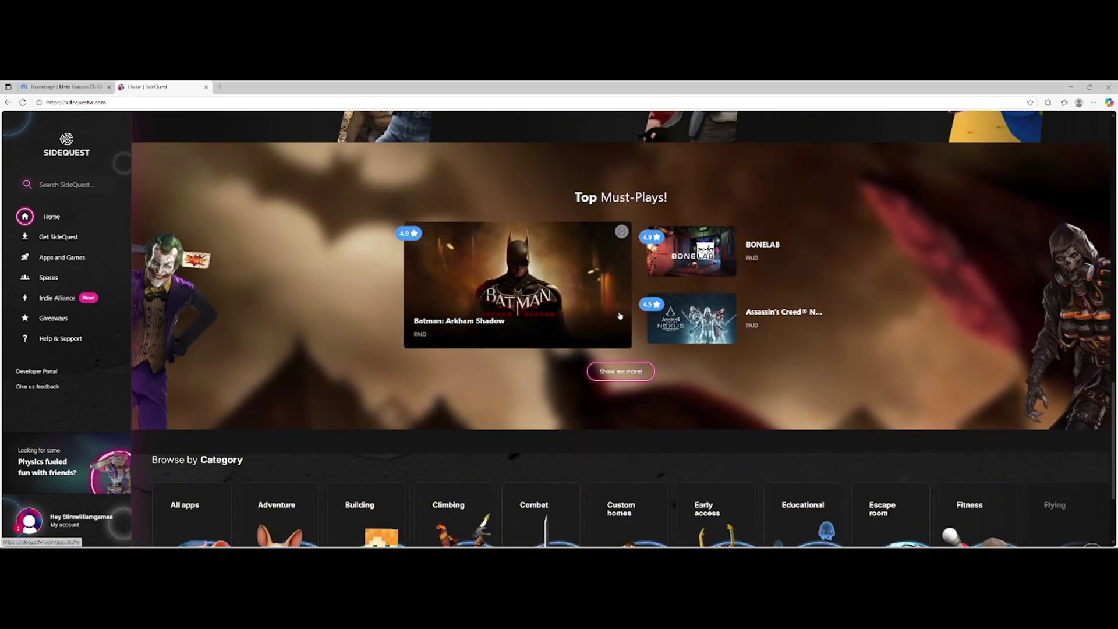
{"action": "scroll", "coordinate": [632, 334], "scroll_direction": "down", "scroll_amount": 1}
{"action": "scroll", "coordinate": [632, 334], "scroll_direction": "up", "scroll_amount": 3}
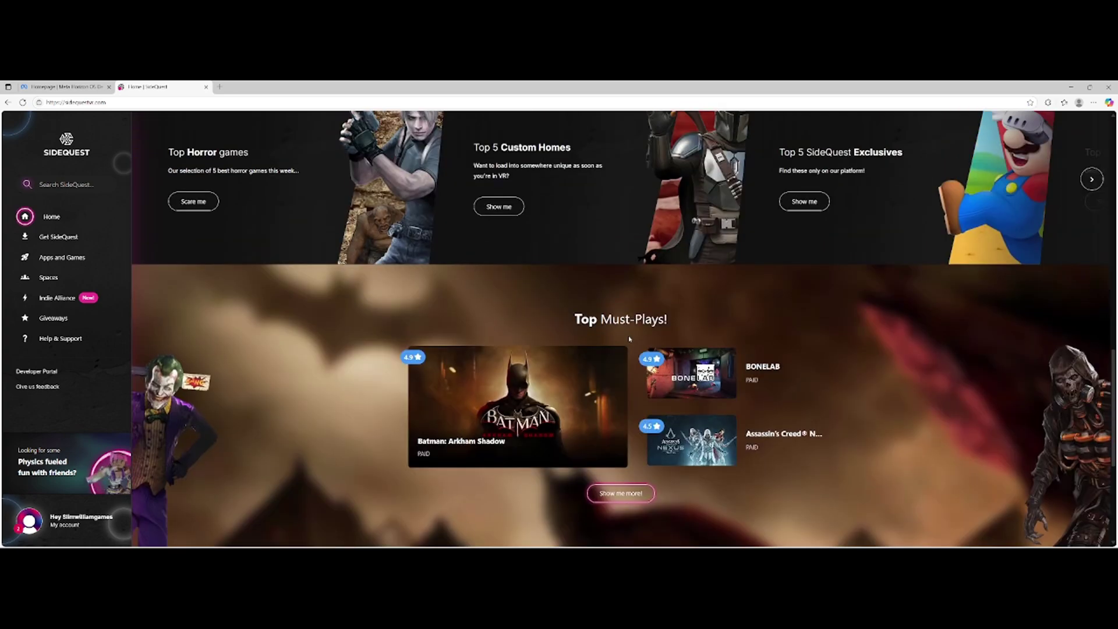
{"action": "scroll", "coordinate": [577, 321], "scroll_direction": "up", "scroll_amount": 10}
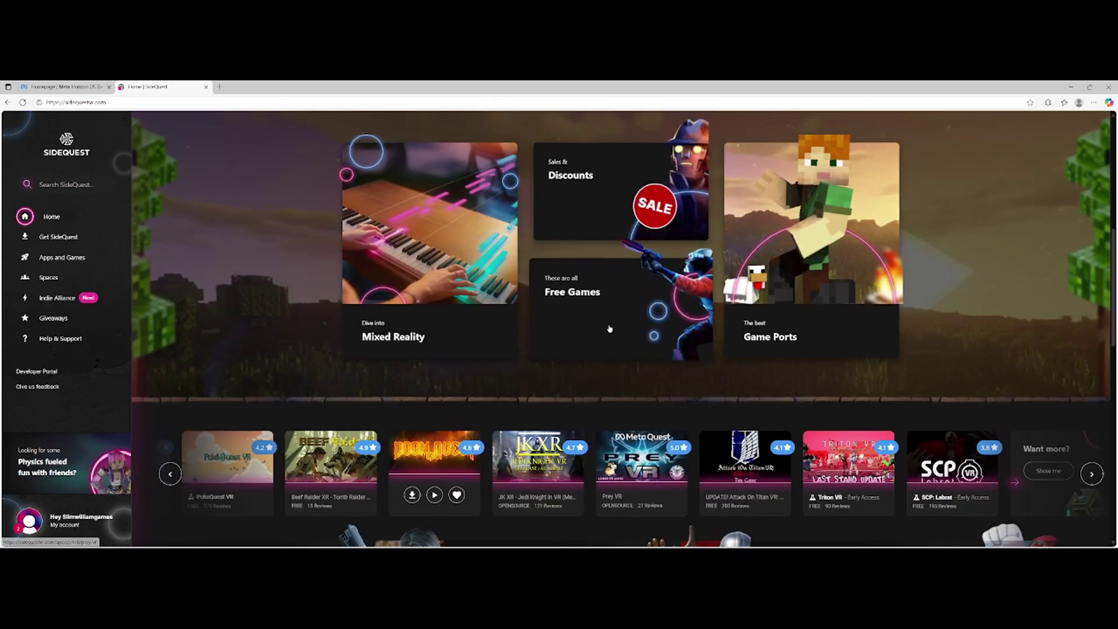
{"action": "scroll", "coordinate": [611, 334], "scroll_direction": "up", "scroll_amount": 5}
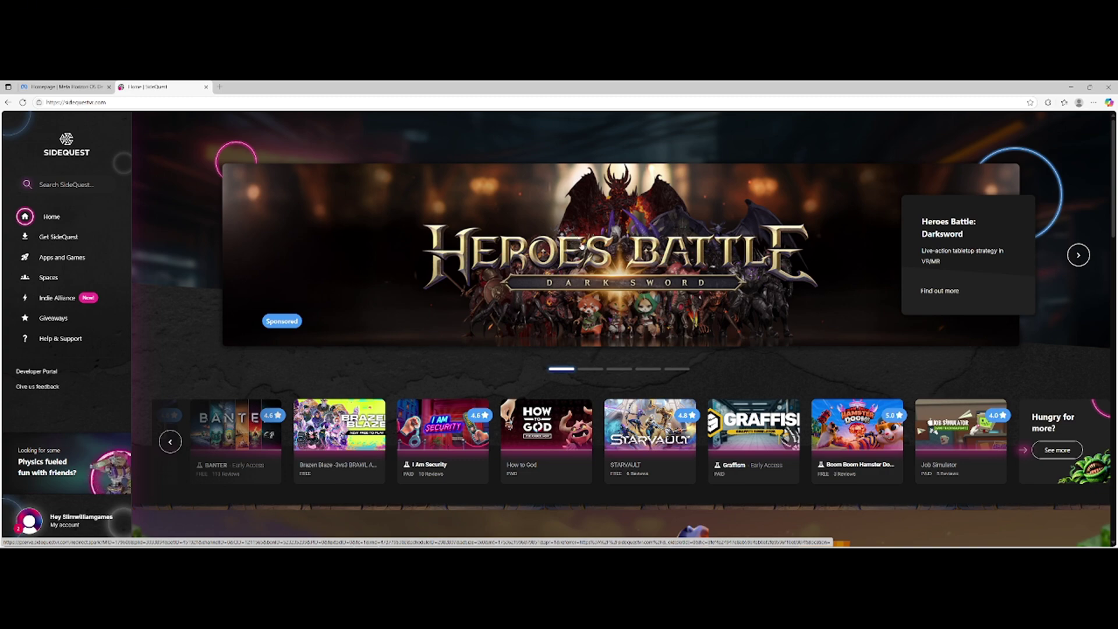
- Go back to the 'Homepage | Meta Horizon' tab headlined 'Turn ideas into immersive experiences'
{"action": "scroll", "coordinate": [585, 241], "scroll_direction": "down", "scroll_amount": 5}
{"action": "scroll", "coordinate": [592, 246], "scroll_direction": "down", "scroll_amount": 3}
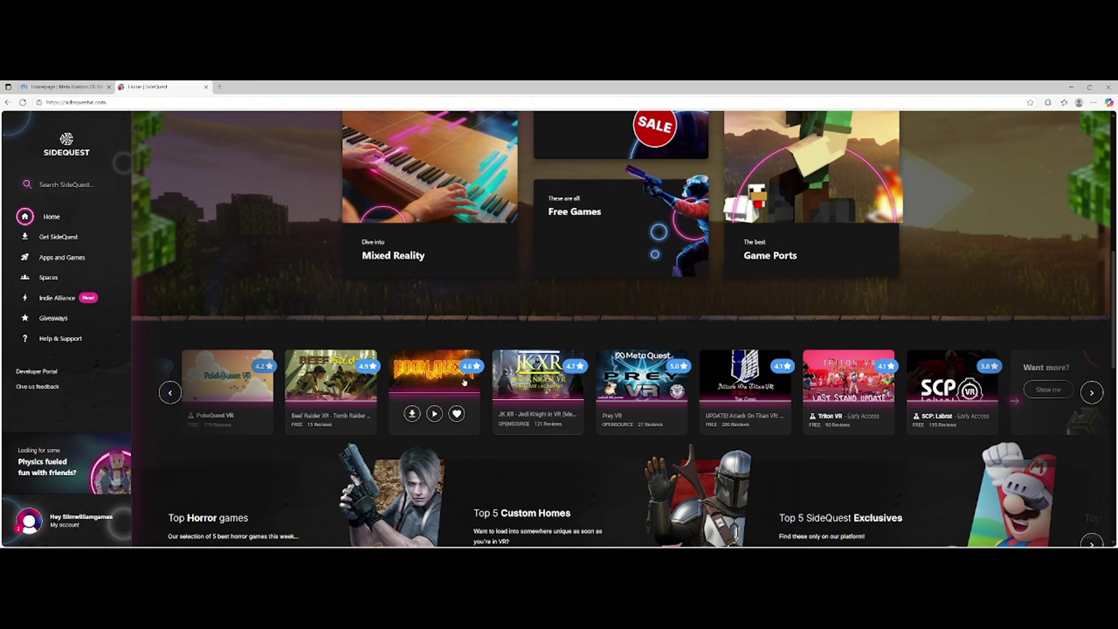
{"action": "mouse_move", "coordinate": [524, 368]}
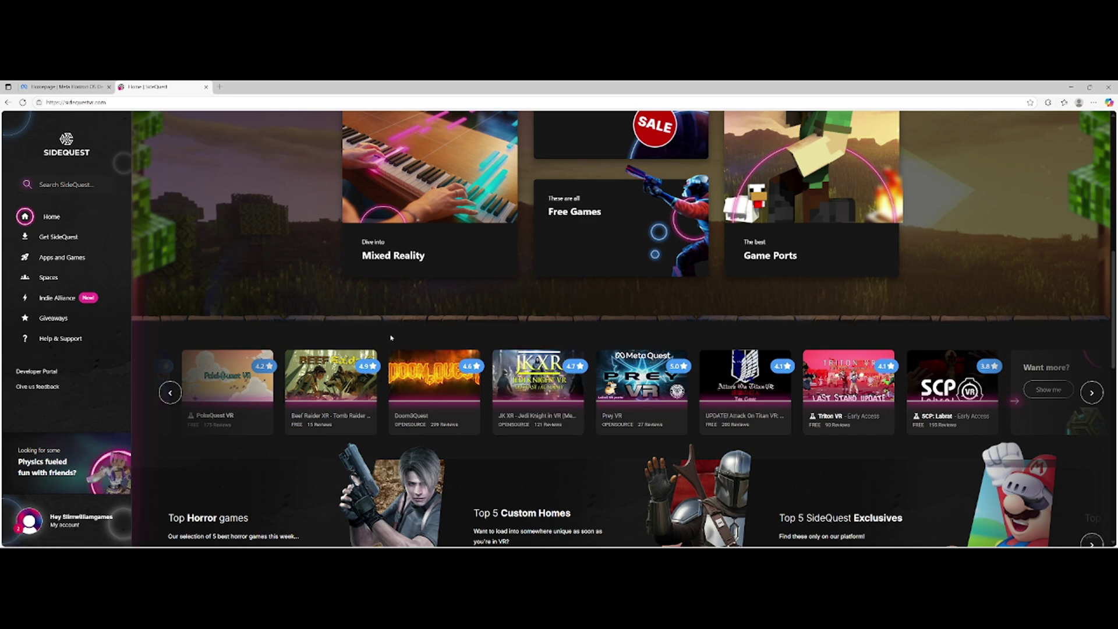
{"action": "scroll", "coordinate": [340, 289], "scroll_direction": "up", "scroll_amount": 5}
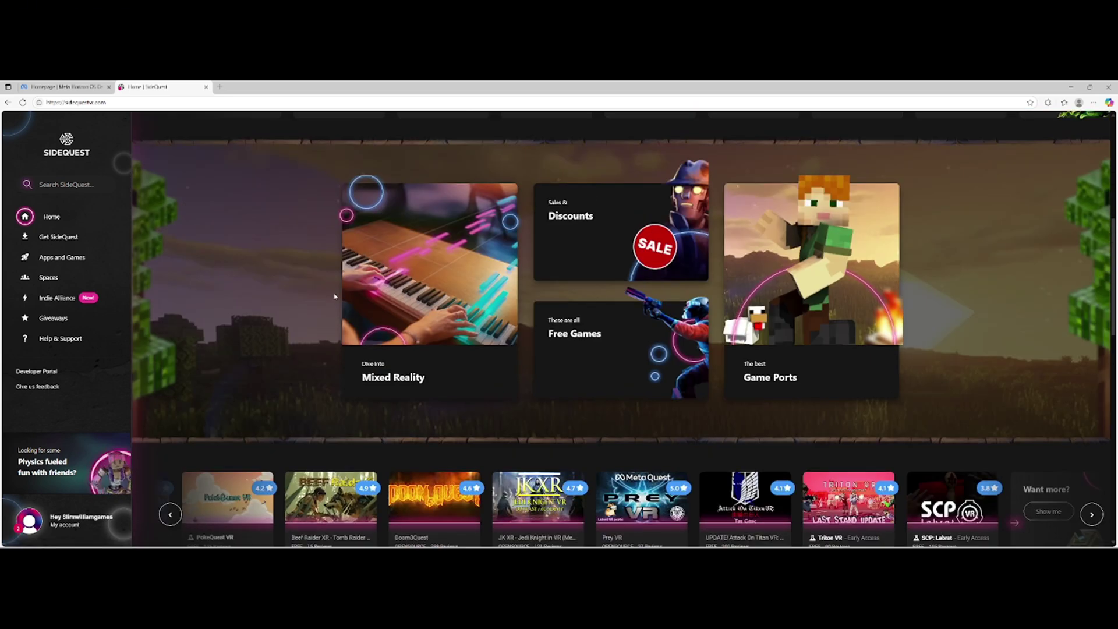
{"action": "left_click", "coordinate": [64, 87]}
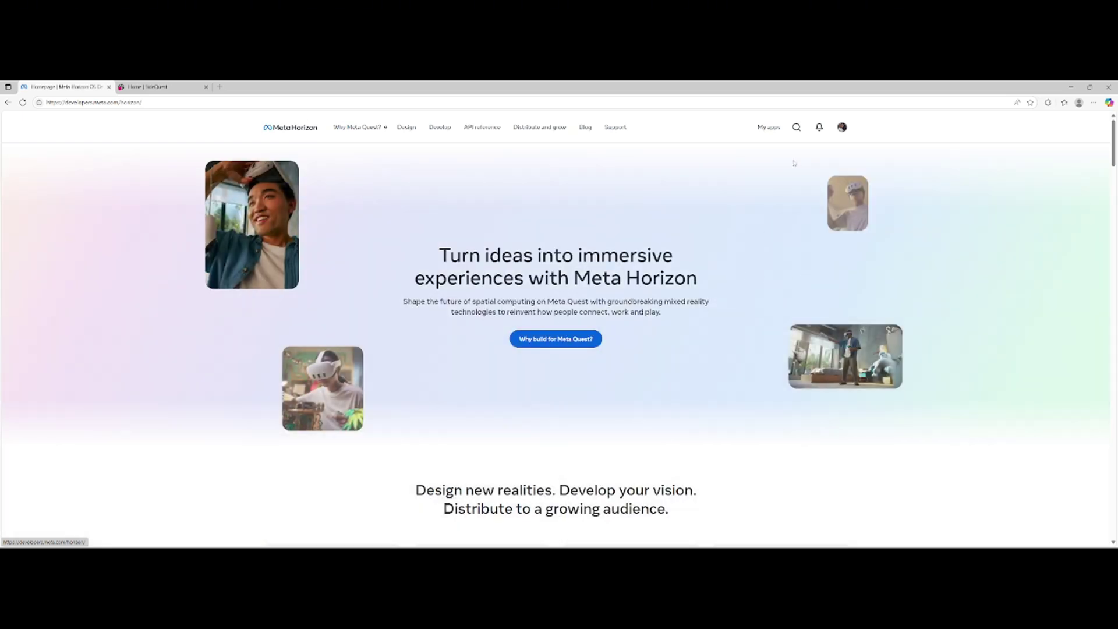
{"action": "left_click", "coordinate": [842, 127]}
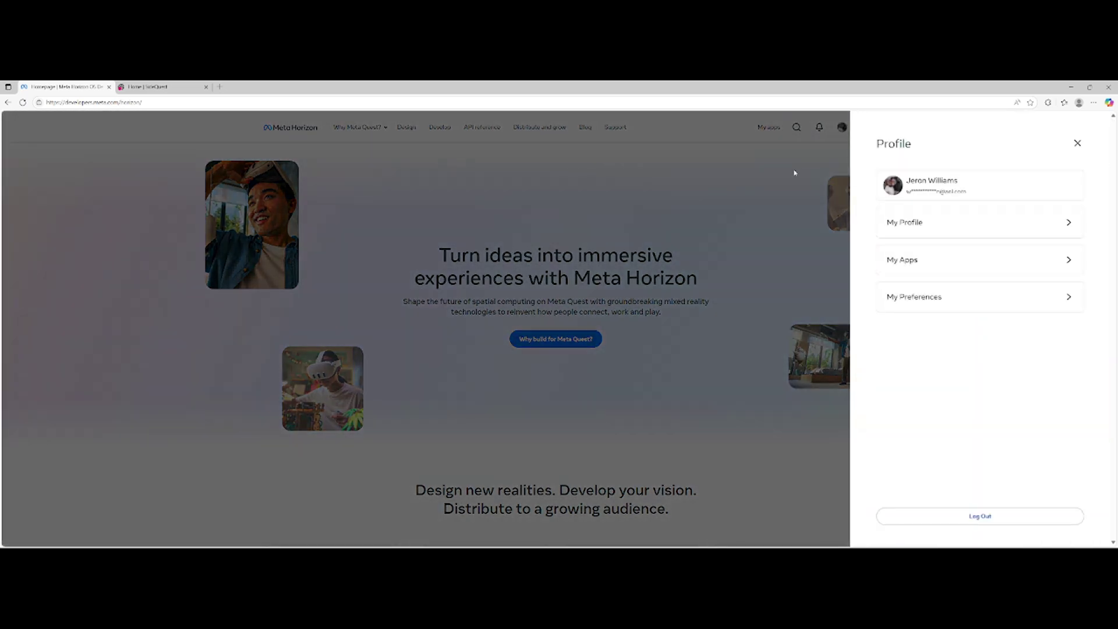
{"action": "left_click", "coordinate": [825, 161]}
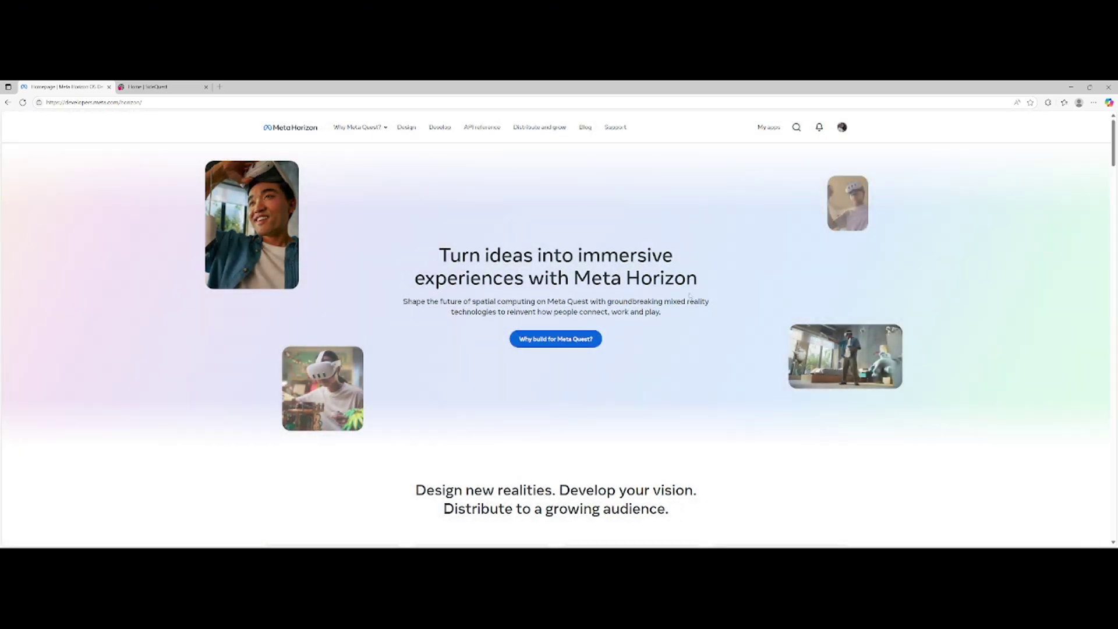
- Open the 'My apps' dashboard and dismiss the organization list on the empty apps page
{"action": "left_click", "coordinate": [775, 127]}
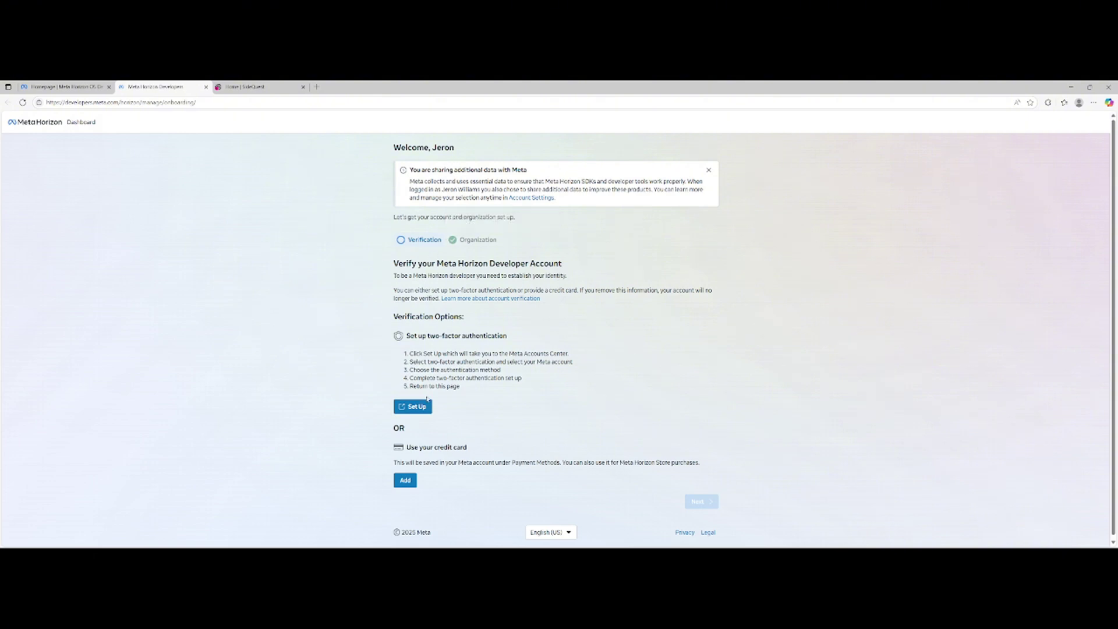
{"action": "scroll", "coordinate": [459, 445], "scroll_direction": "down", "scroll_amount": 1}
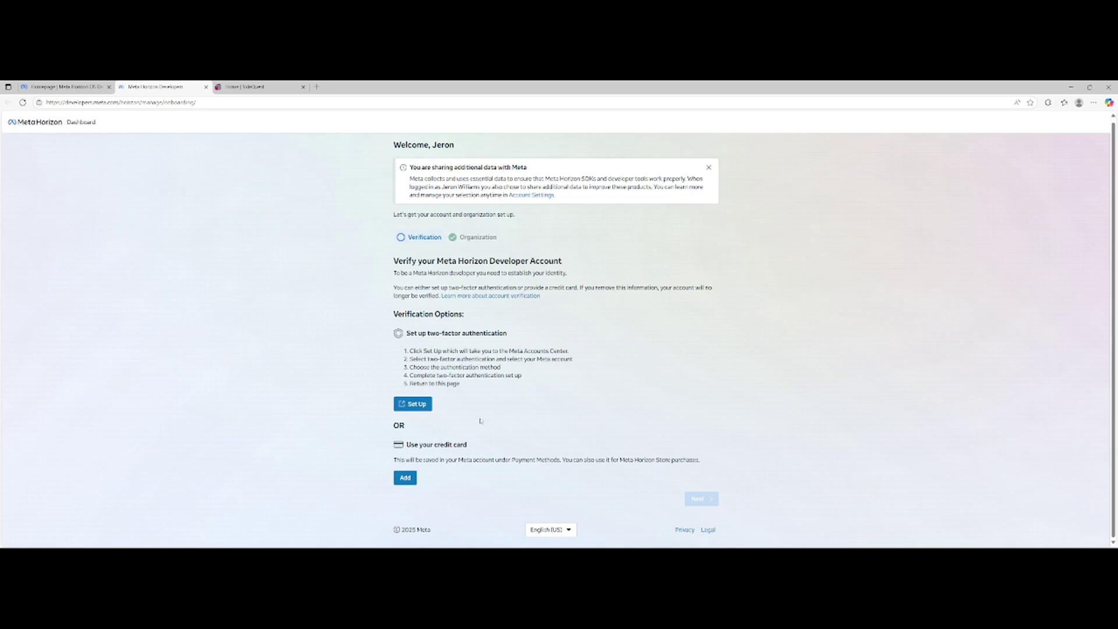
{"action": "scroll", "coordinate": [563, 306], "scroll_direction": "up", "scroll_amount": 1}
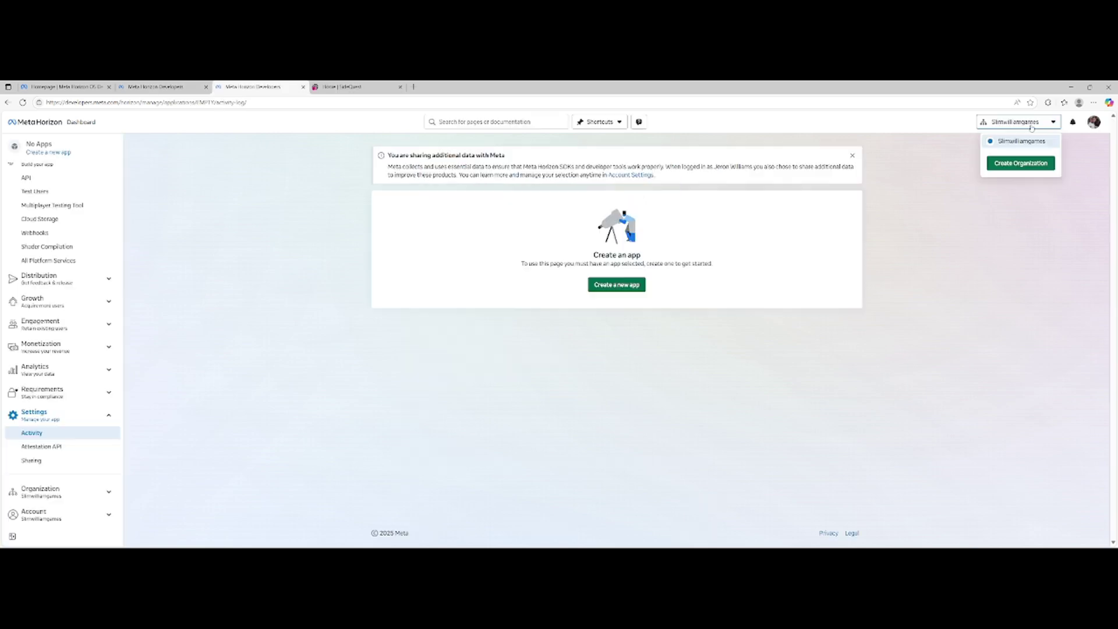
{"action": "left_click", "coordinate": [459, 246]}
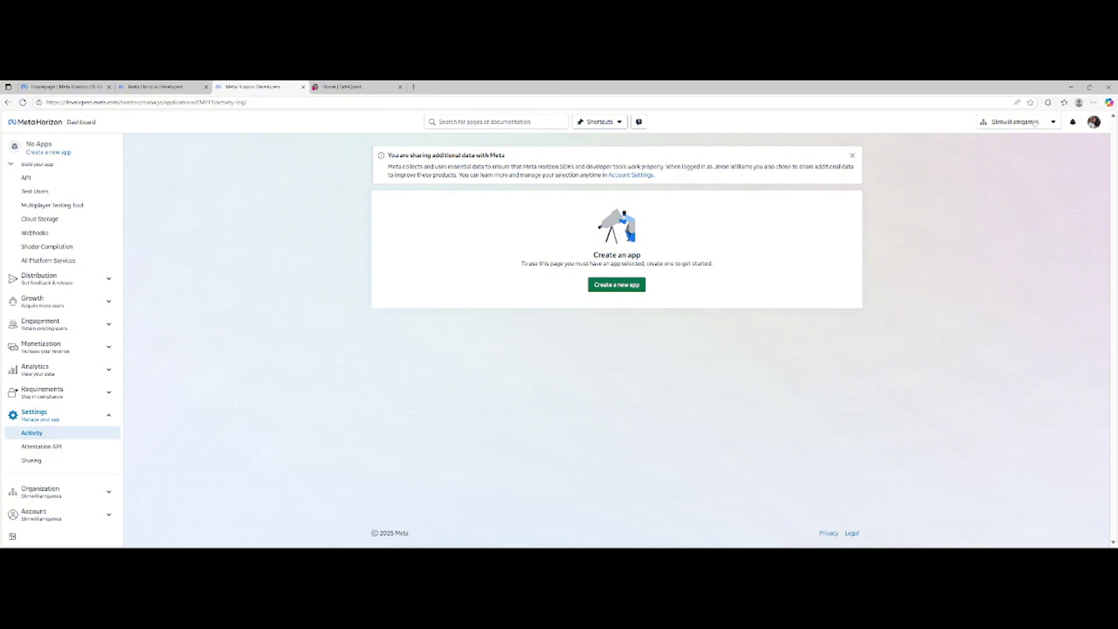
- Start creating a new organization from the organization dropdown
{"action": "left_click", "coordinate": [993, 123]}
{"action": "left_click", "coordinate": [1030, 208]}
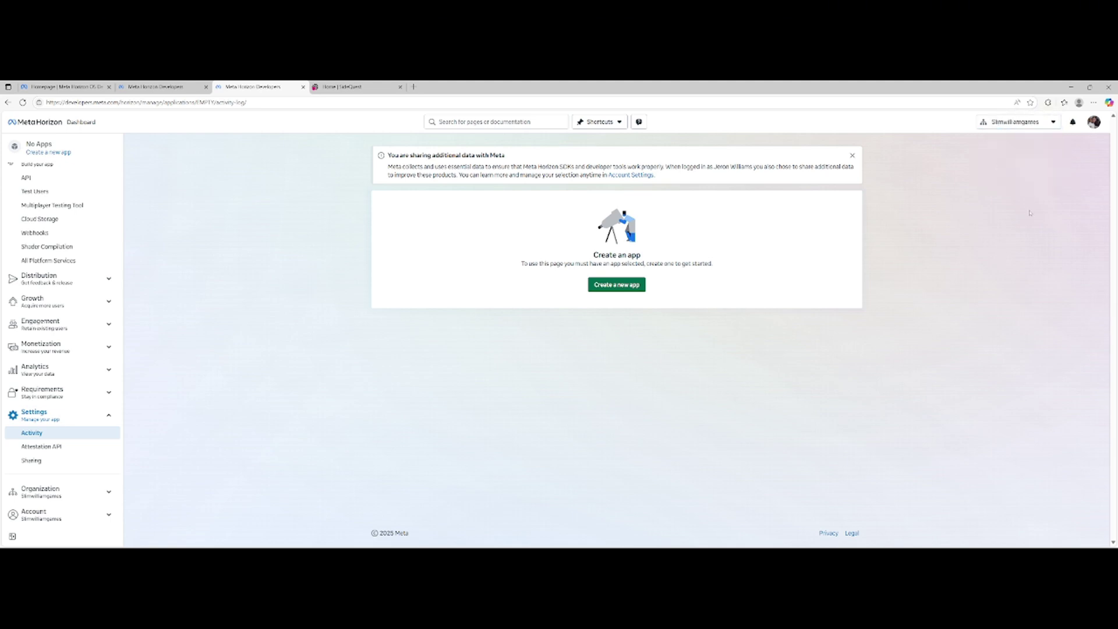
{"action": "left_click", "coordinate": [1029, 124]}
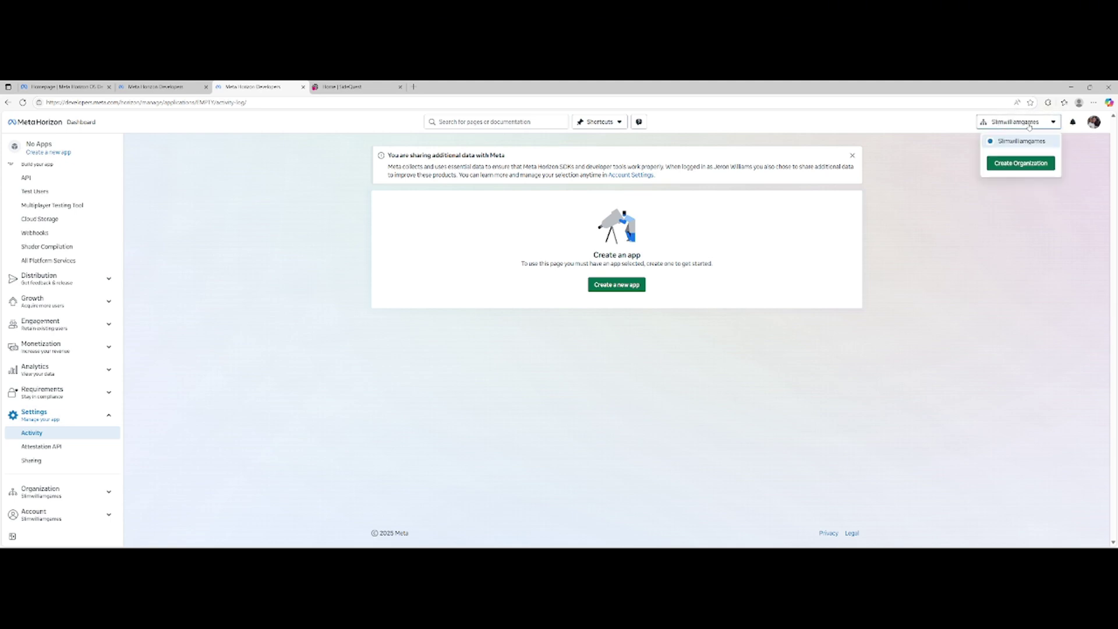
{"action": "left_click", "coordinate": [1014, 166]}
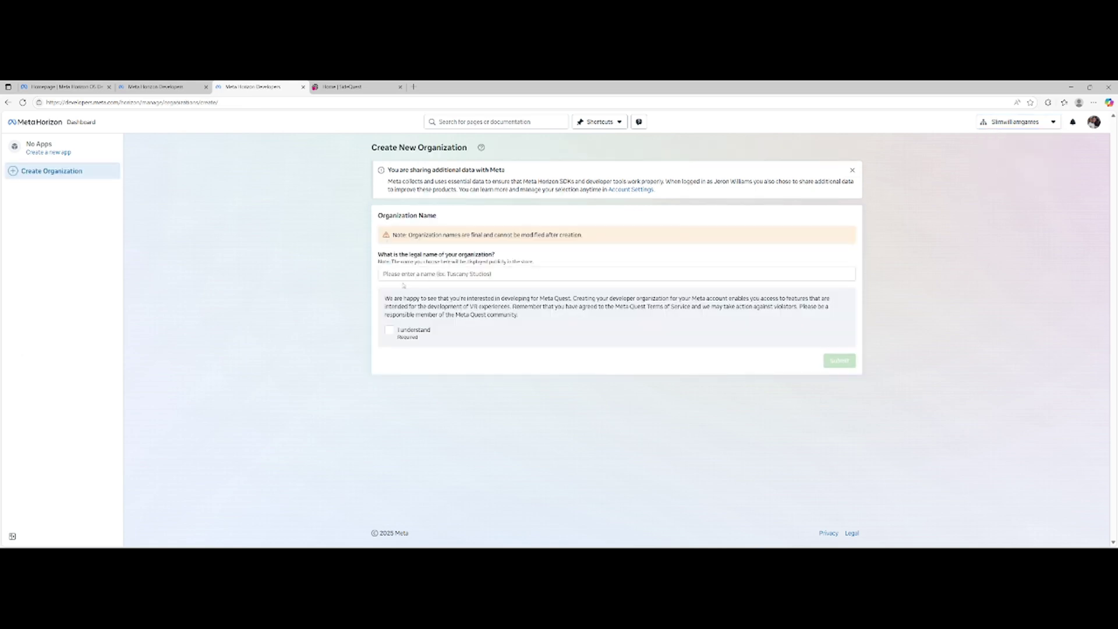
- Enter the organization's legal name, tick 'I understand', and submit it
{"action": "left_click", "coordinate": [443, 273]}
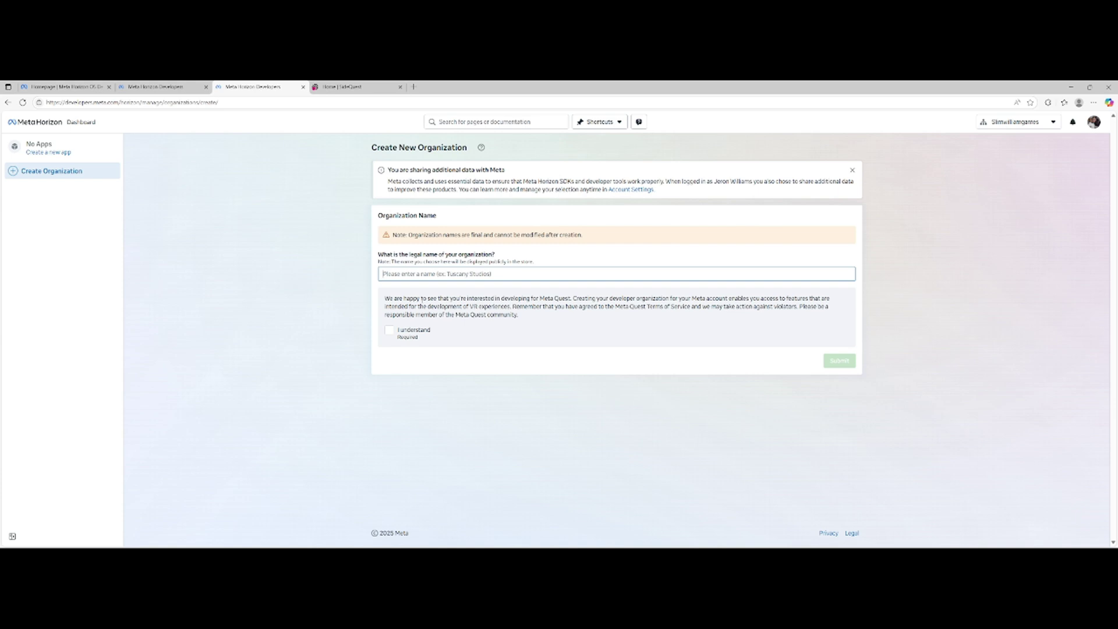
{"action": "type", "text": "Slimw"}
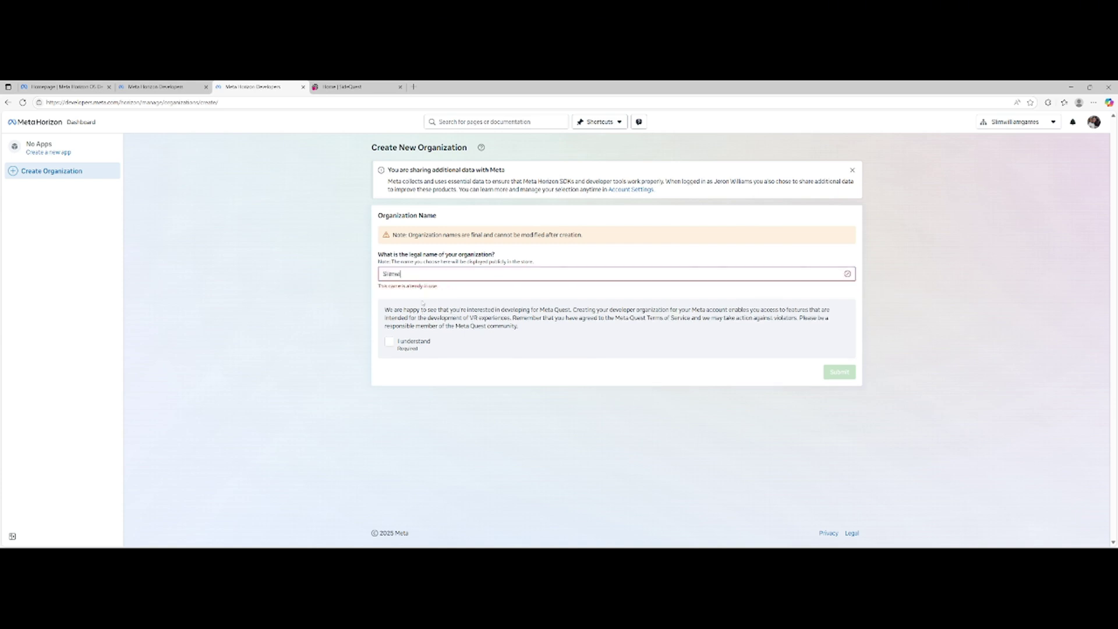
{"action": "type", "text": "illia"}
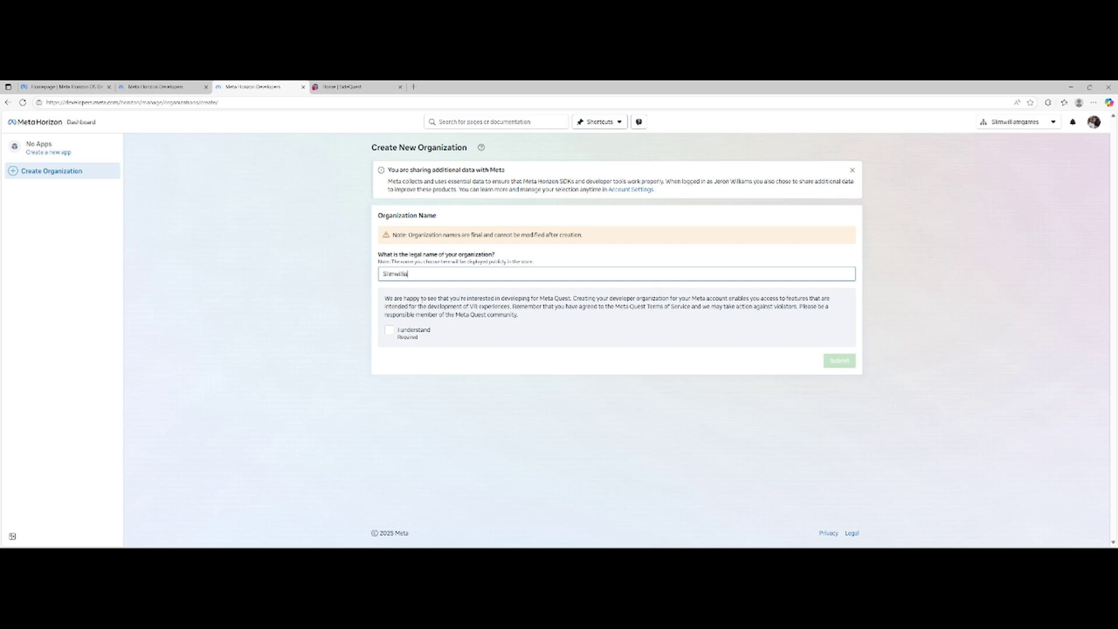
{"action": "type", "text": "mgames"}
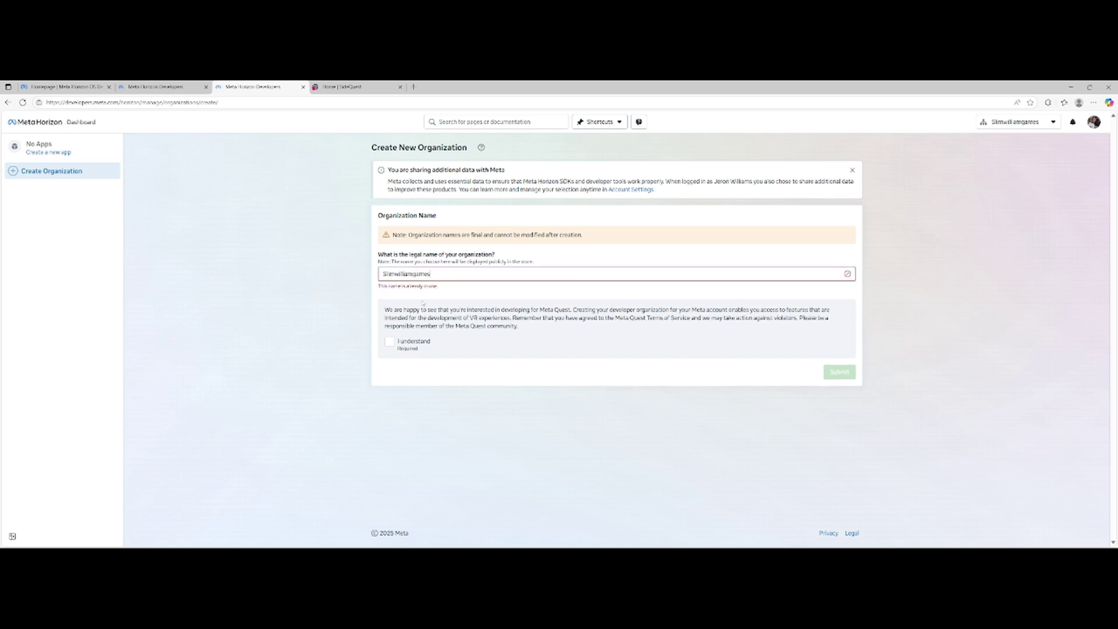
{"action": "key", "text": "ctrl+a"}
{"action": "key", "text": "BackSpace"}
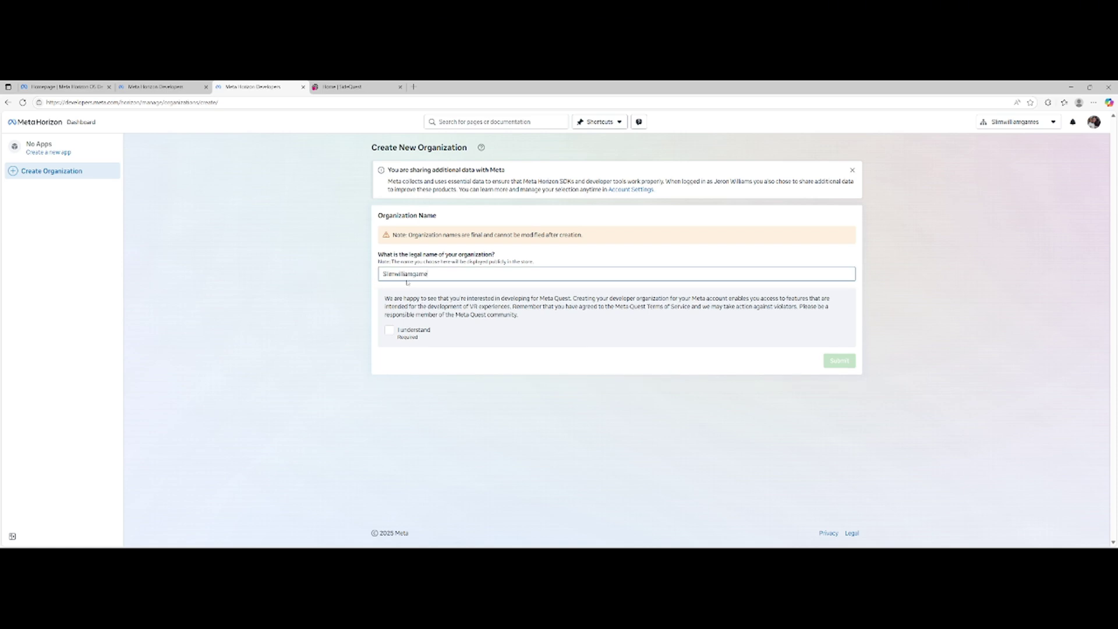
{"action": "left_click", "coordinate": [396, 331]}
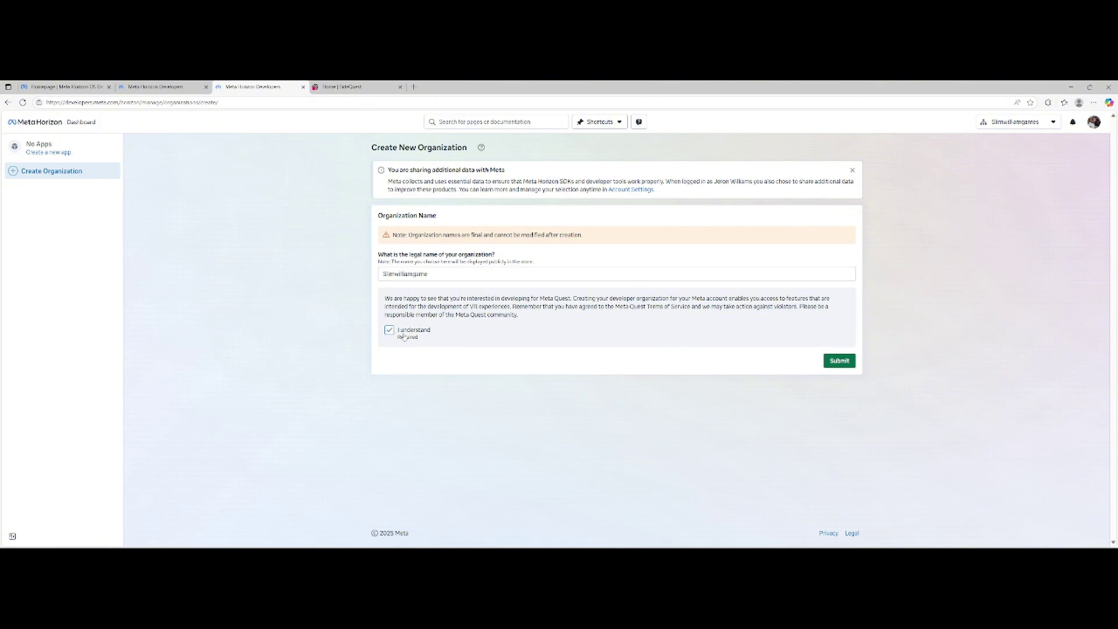
{"action": "left_click", "coordinate": [841, 360]}
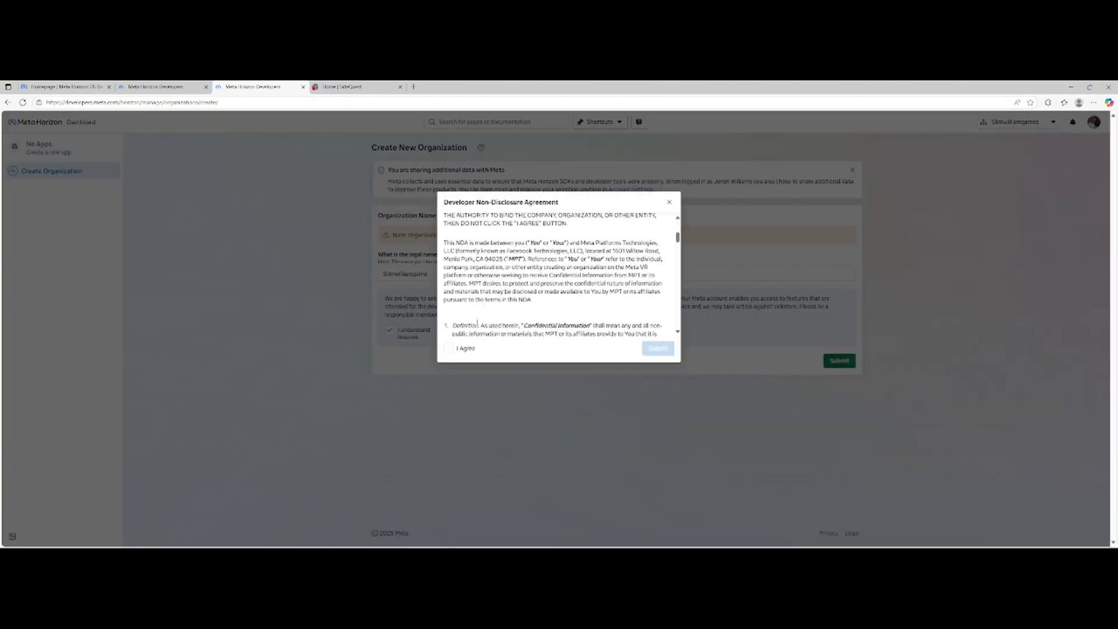